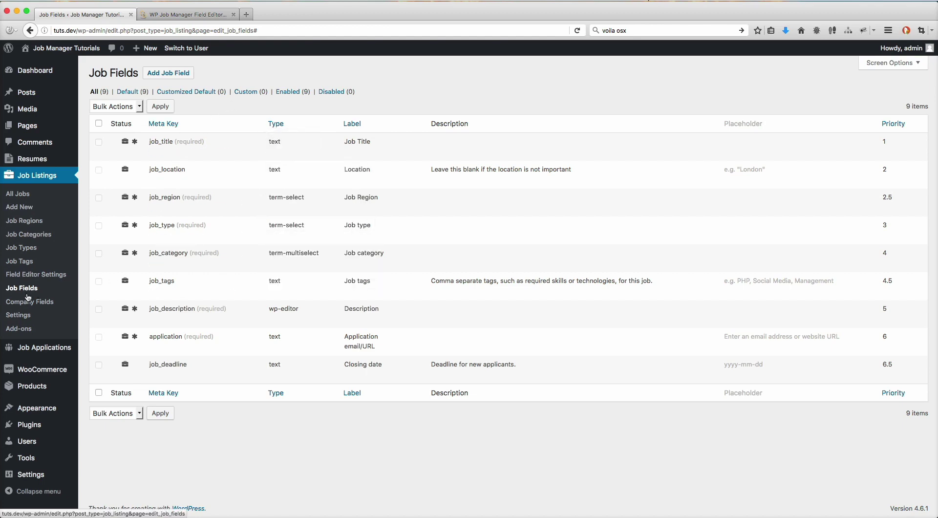
# Start a new job field with the meta key job_salary_range and the type Range Slider
pyautogui.click(167, 74)
pyautogui.click(471, 122)
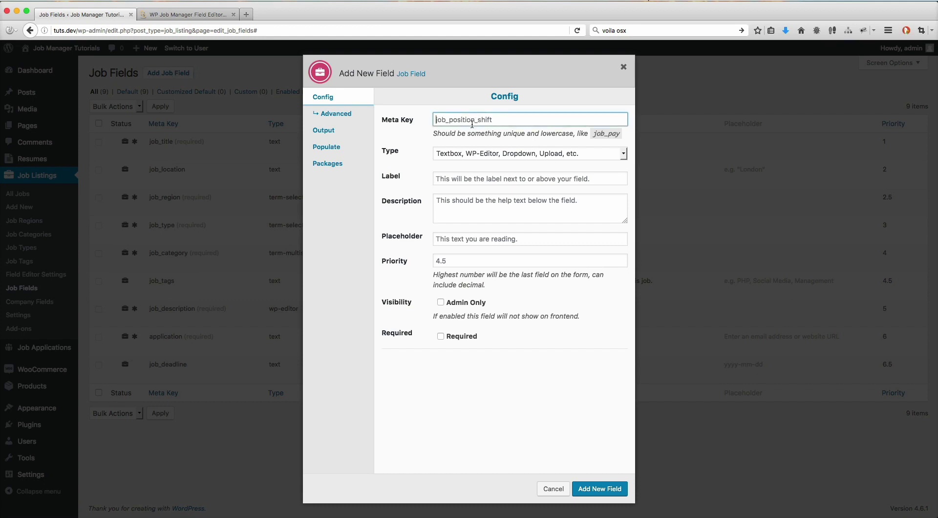
pyautogui.write('job_salary_range')
pyautogui.click(496, 153)
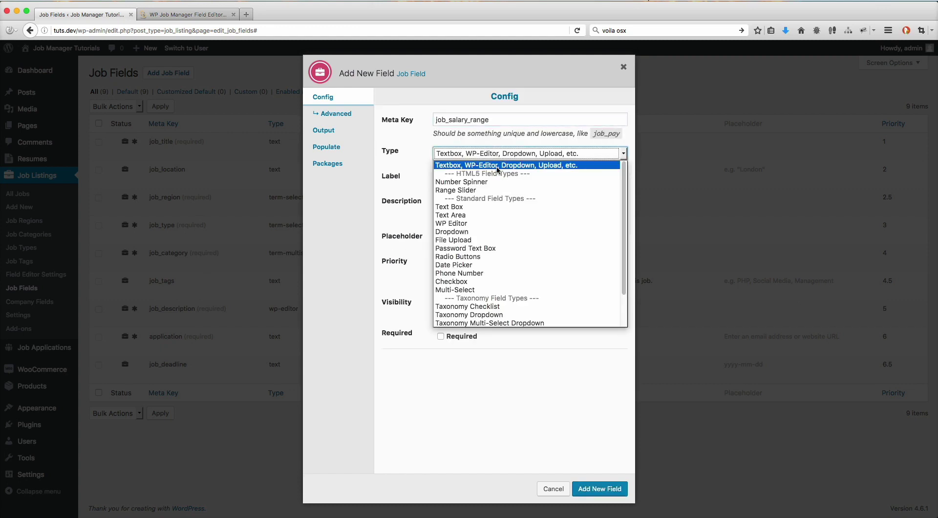
pyautogui.click(470, 190)
# Label the new field "Job Salary" and enter the description "Please select the salary range"
pyautogui.click(475, 179)
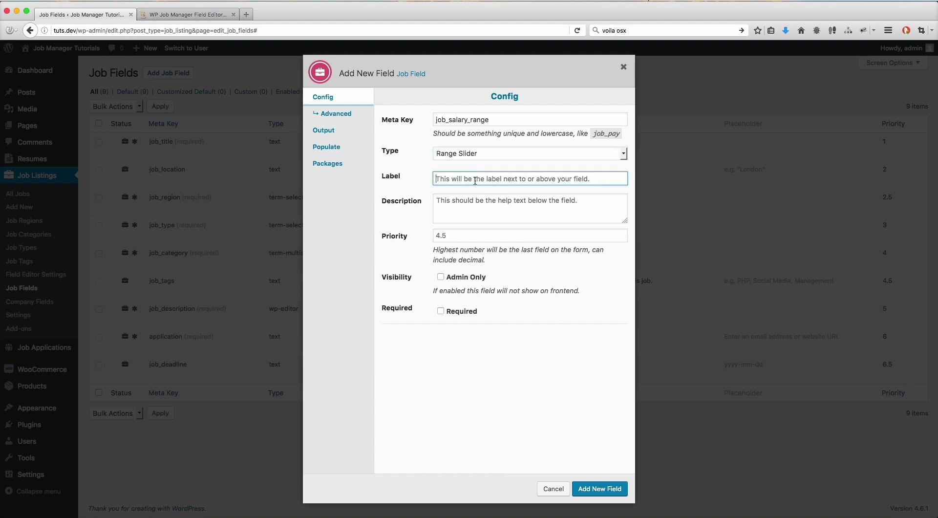
pyautogui.write('Job Sa')
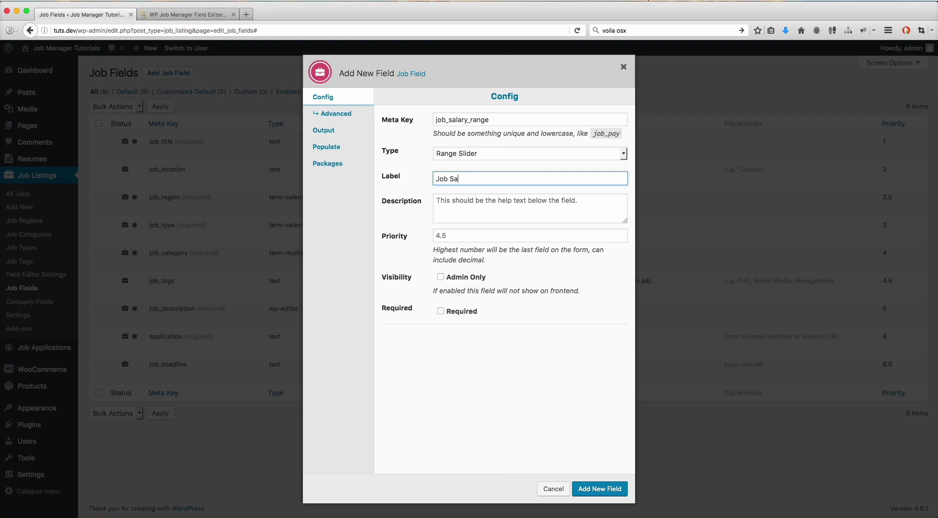
pyautogui.write('lary')
pyautogui.click(530, 208)
pyautogui.write('Please ')
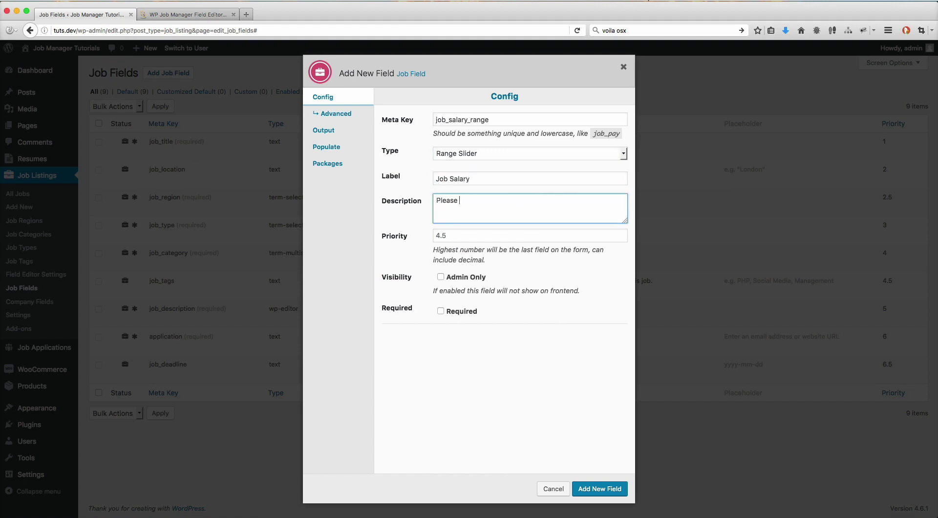
pyautogui.write('select the salary range')
pyautogui.click(504, 235)
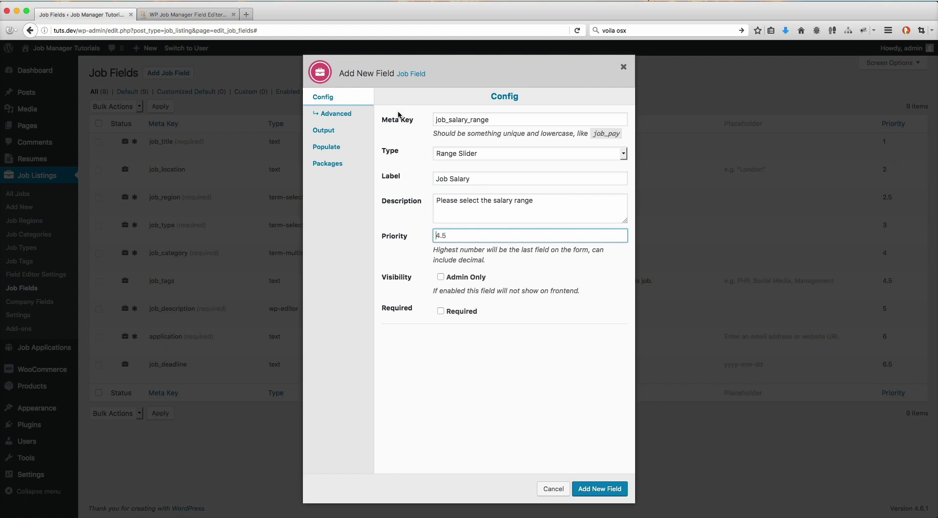
# In the field's advanced settings, set the title to "Please select the salary range" and the prepend value to $
pyautogui.click(324, 113)
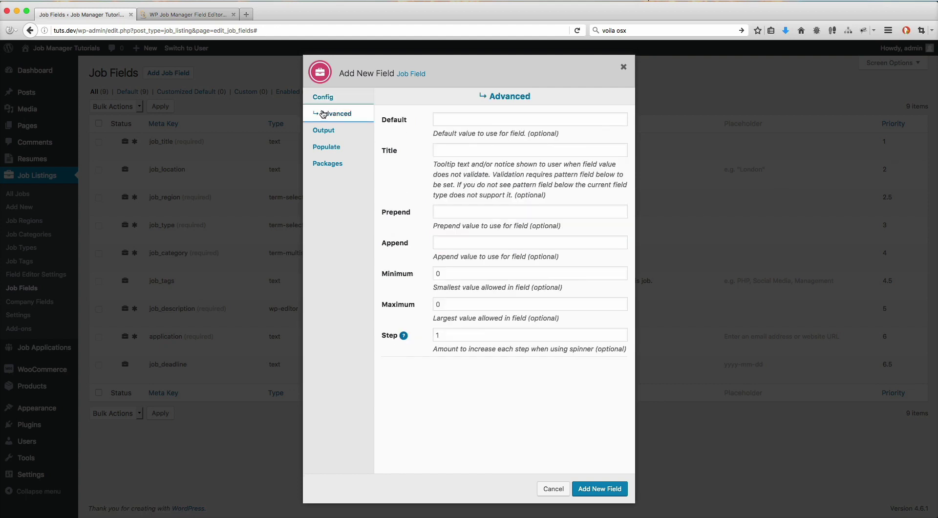
pyautogui.click(335, 101)
pyautogui.click(340, 114)
pyautogui.click(461, 119)
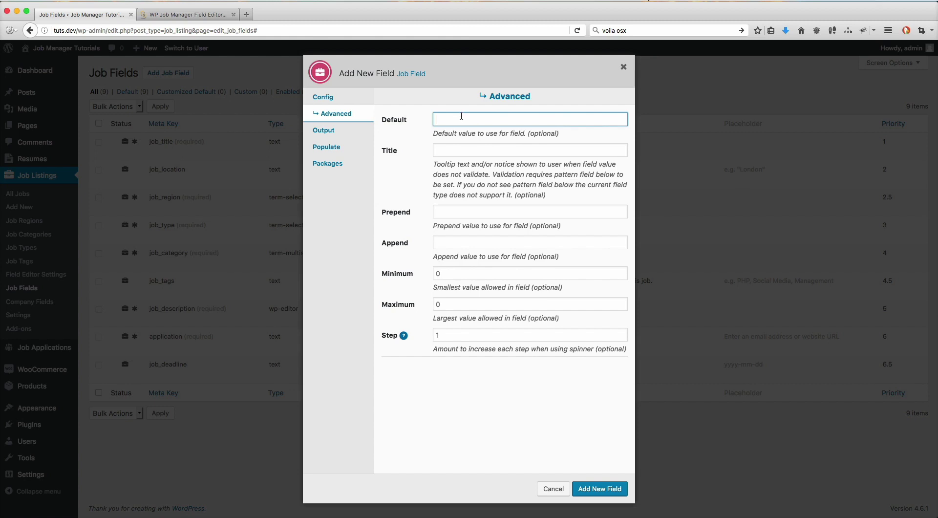
pyautogui.click(467, 144)
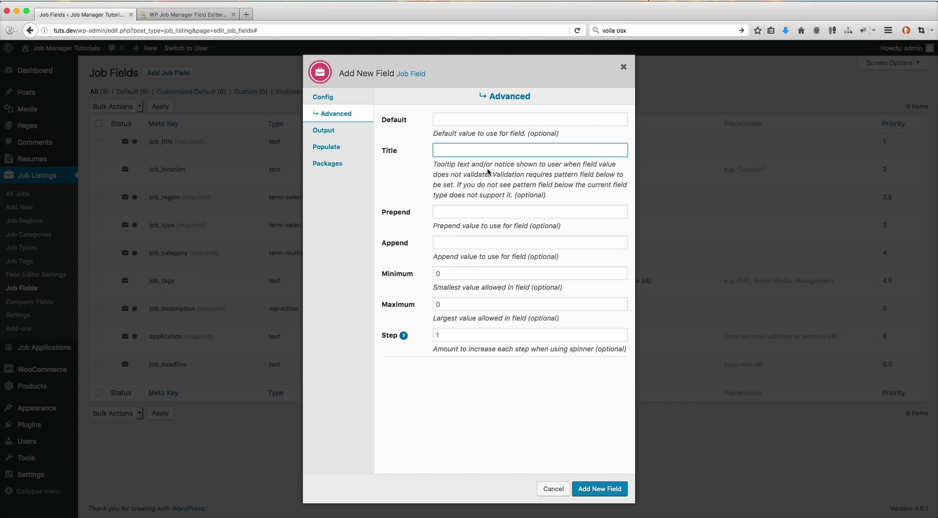
pyautogui.write('Please select the salary range')
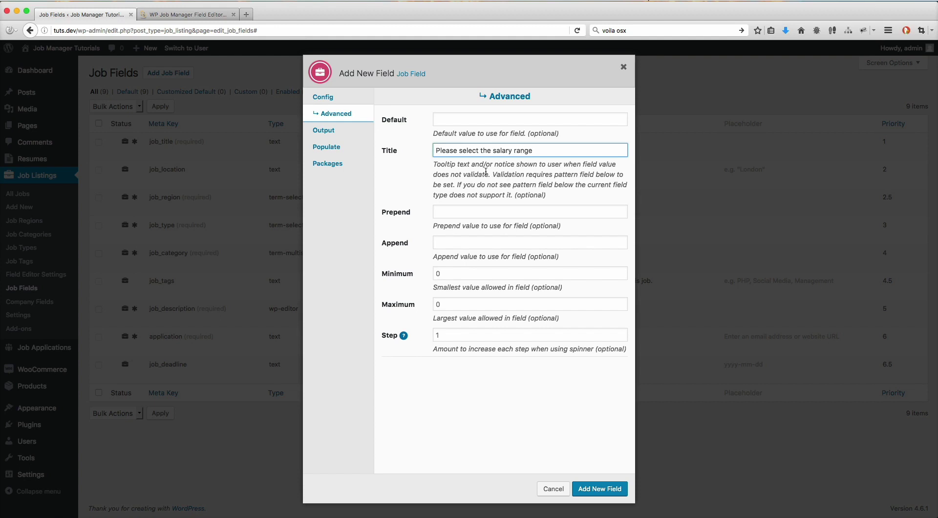
pyautogui.click(492, 214)
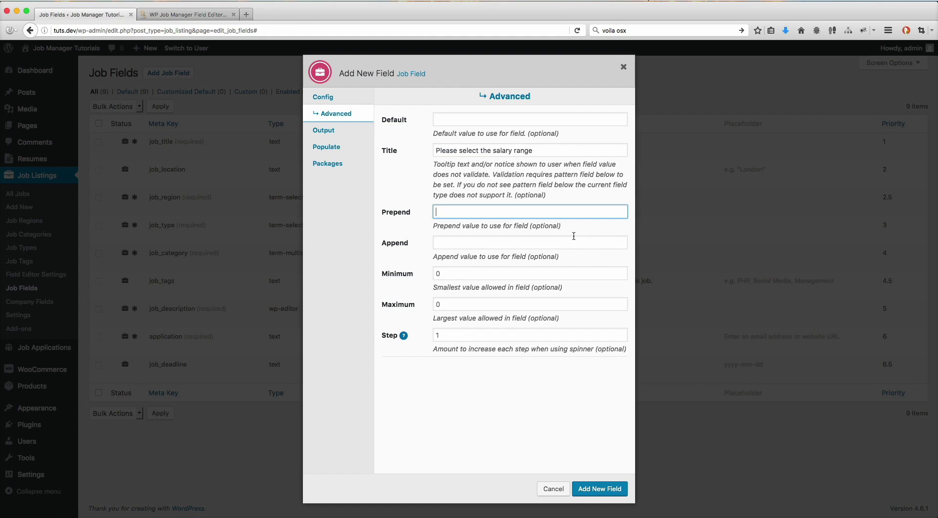
pyautogui.write('$')
# Set the salary slider's minimum to 10, maximum to 20 and step to 1
pyautogui.click(435, 273)
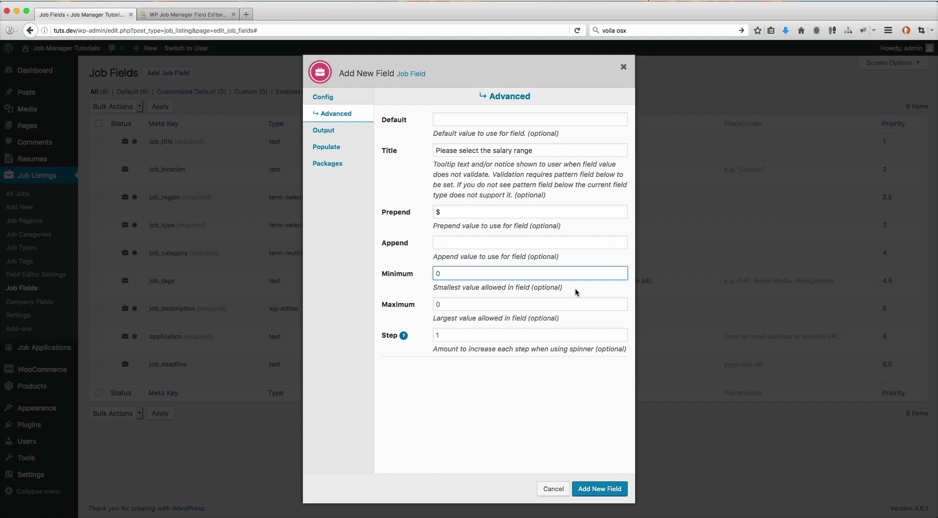
pyautogui.write('1')
pyautogui.click(462, 306)
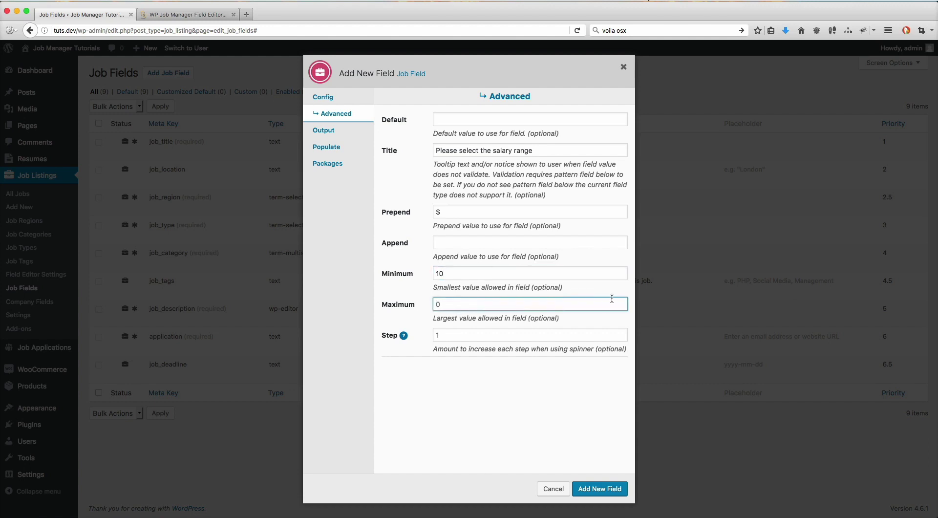
pyautogui.write('2')
pyautogui.click(473, 336)
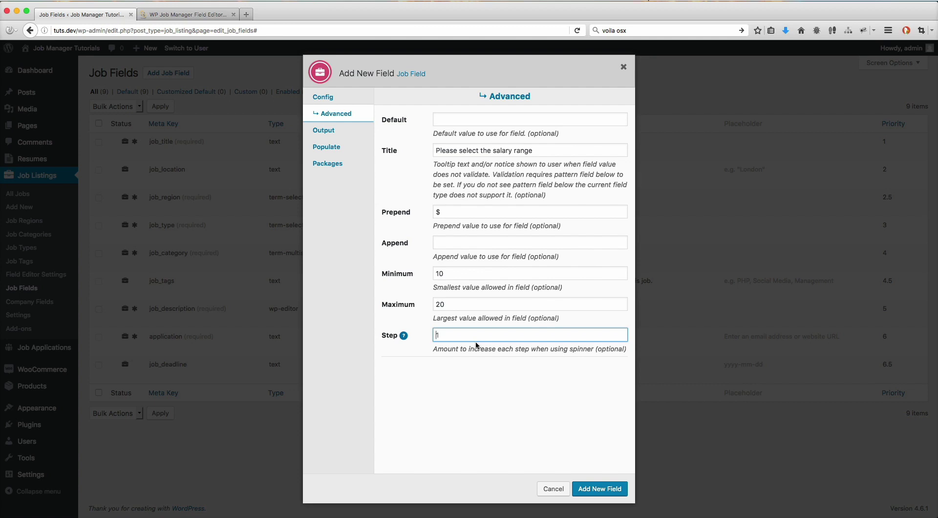
pyautogui.press('Right')
pyautogui.click(454, 337)
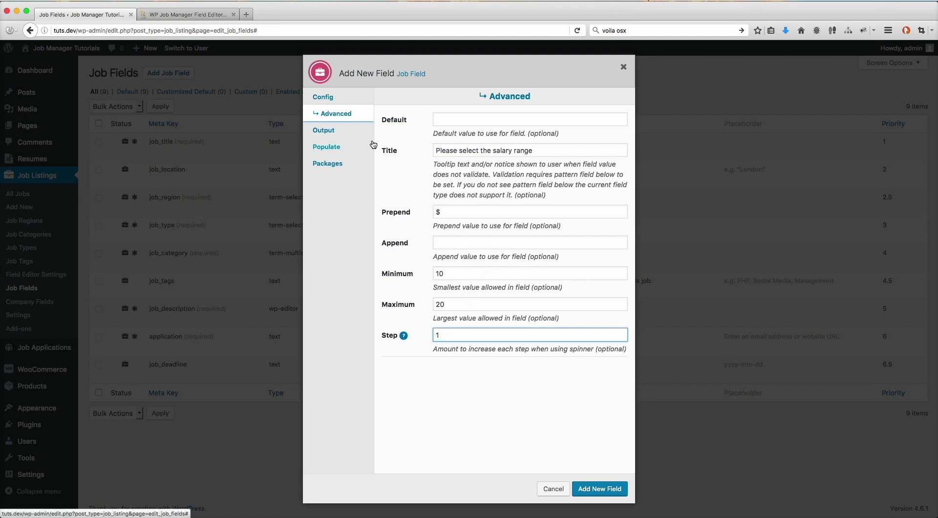
# Set the field's output to Job Meta End (after Date Posted), output as Standard Value Output (Regular text)
pyautogui.click(330, 133)
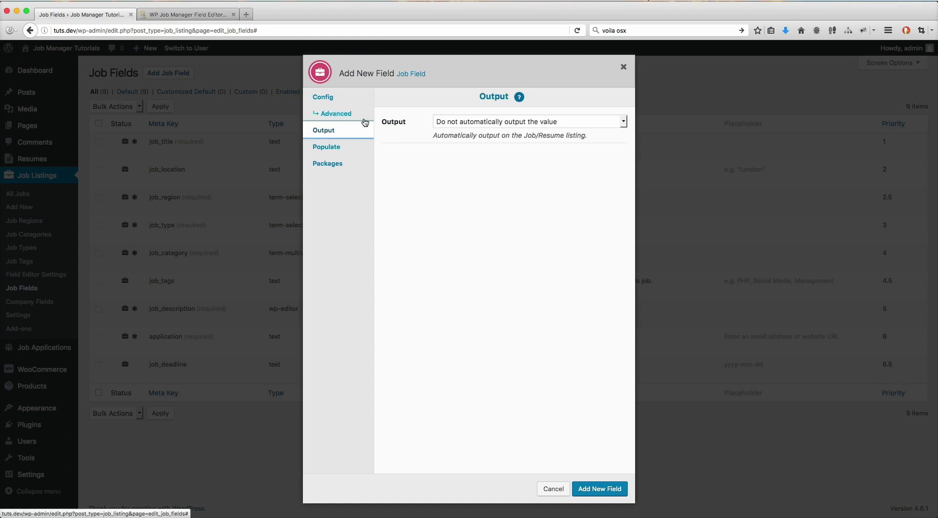
pyautogui.click(475, 122)
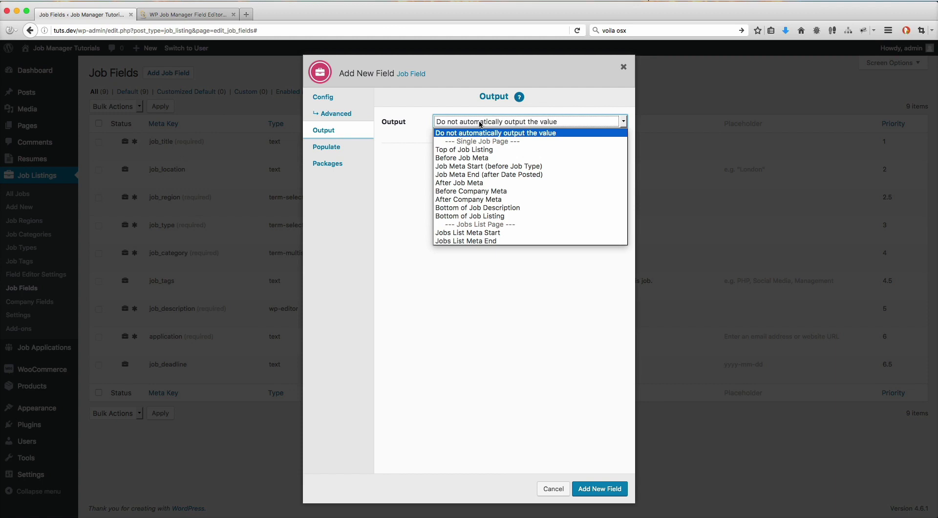
pyautogui.click(480, 122)
pyautogui.click(480, 122)
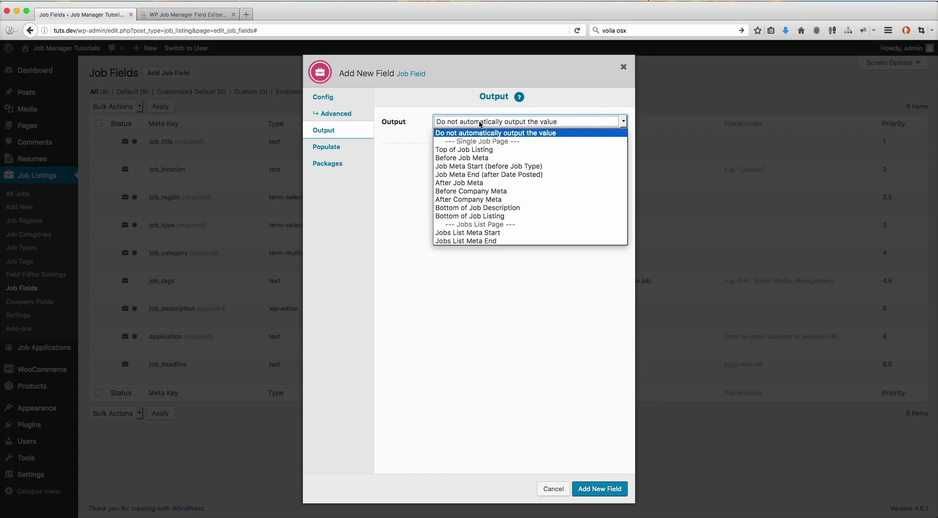
pyautogui.click(515, 174)
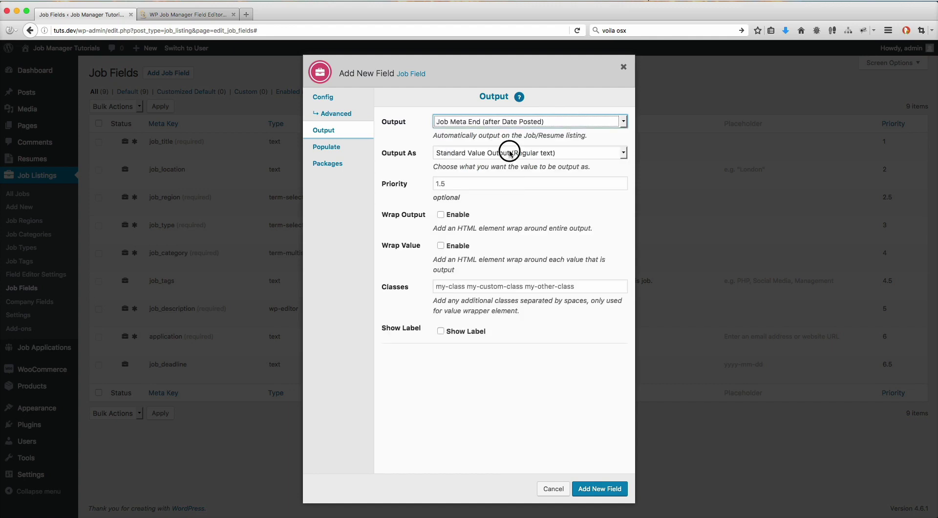
pyautogui.click(509, 152)
pyautogui.click(538, 157)
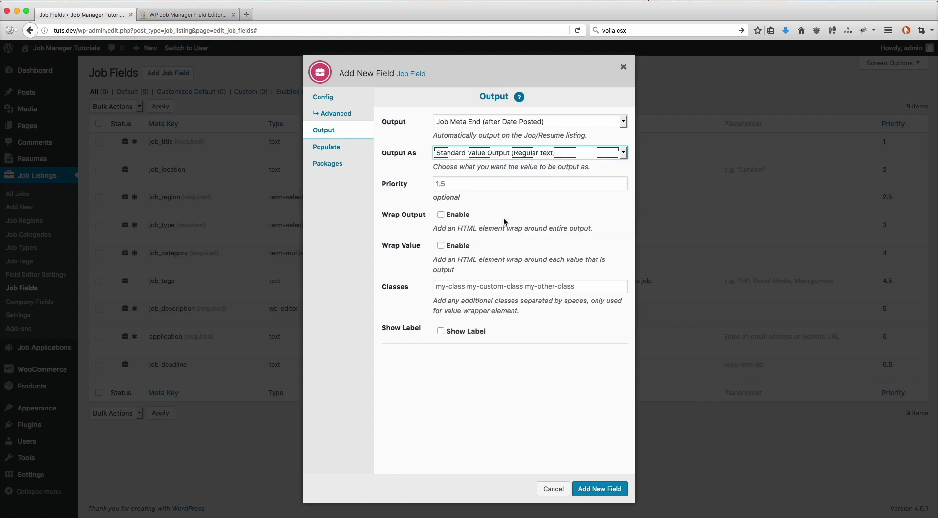
# Enable Show Label for the field's output, leaving output wrapping disabled
pyautogui.click(440, 332)
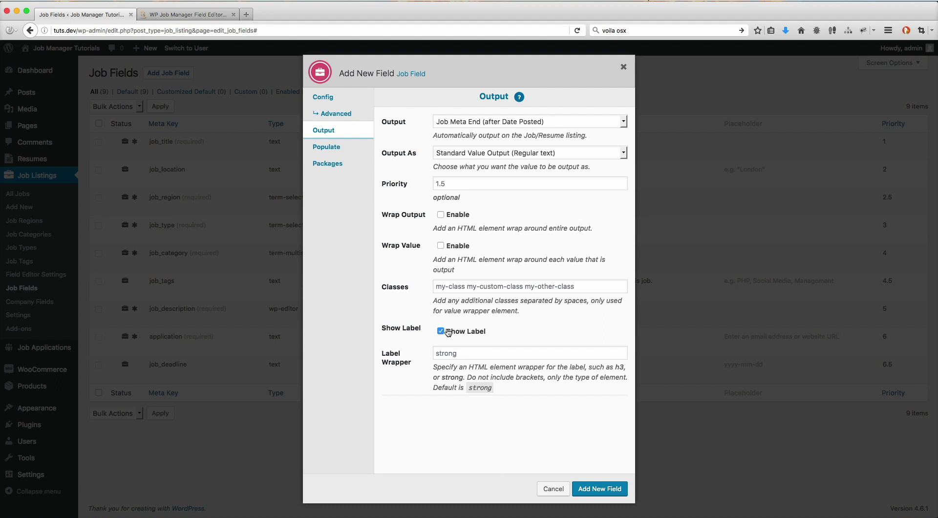
pyautogui.click(447, 217)
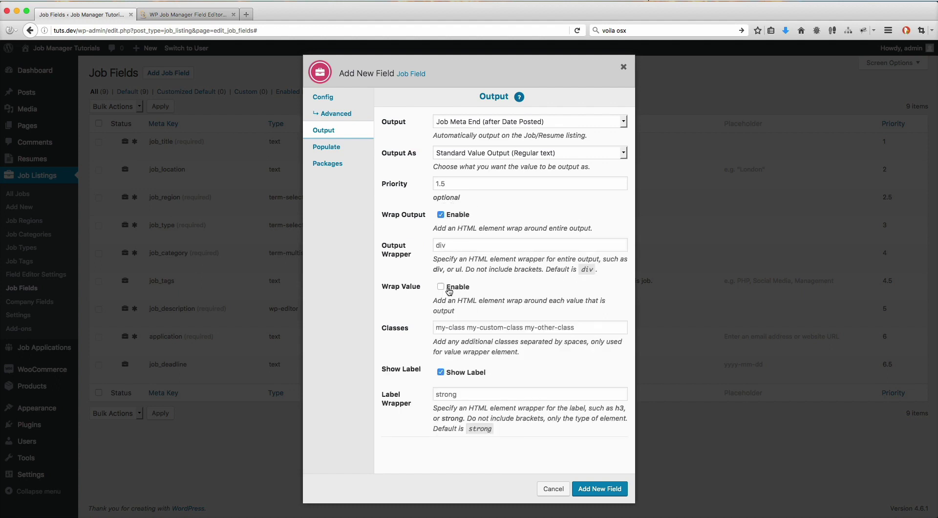
pyautogui.click(455, 217)
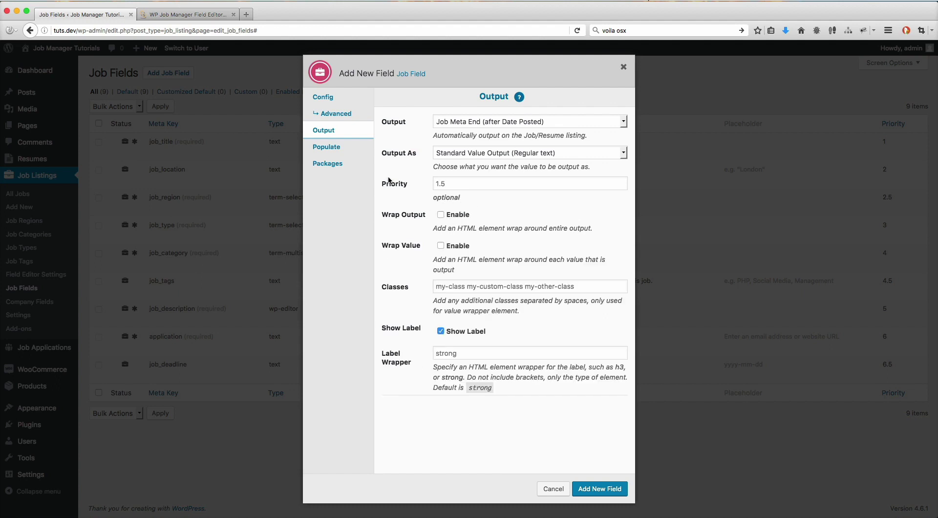
# Review the populate settings, mark the Job Salary field as required and add it to the job fields
pyautogui.click(339, 148)
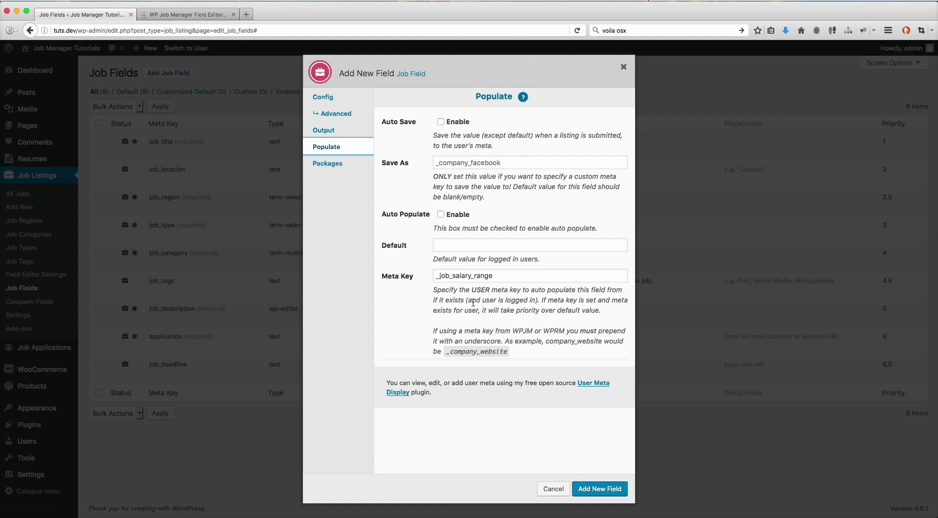
pyautogui.click(337, 100)
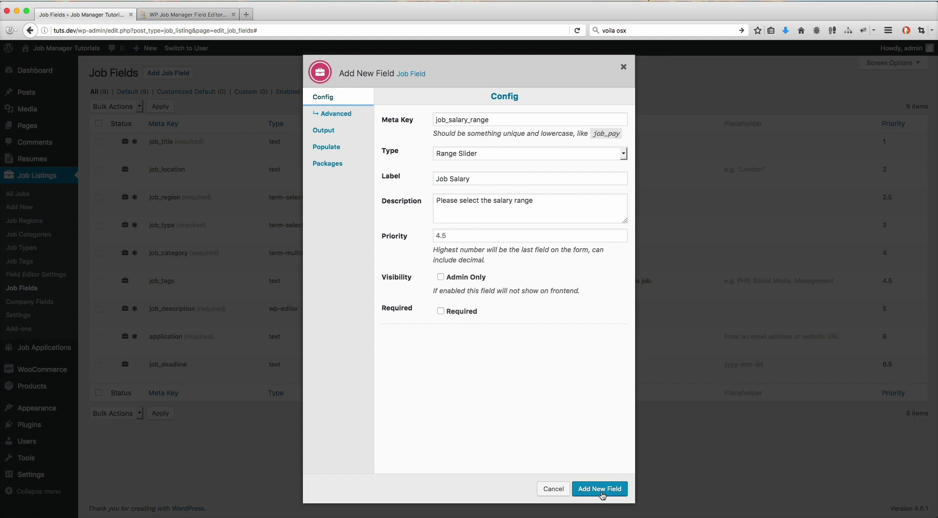
pyautogui.click(459, 316)
pyautogui.click(604, 488)
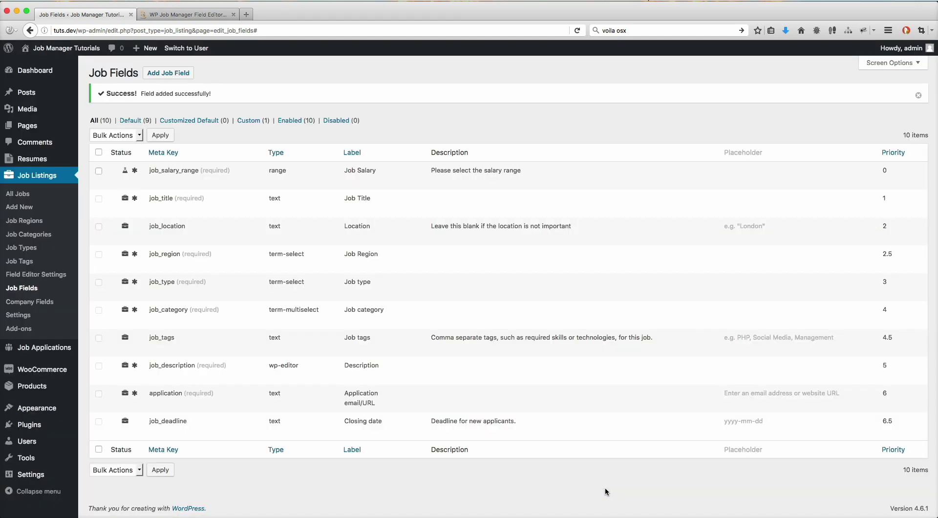
# Open the site in a new browser tab and start posting a job with the 1 Listing package
pyautogui.moveTo(182, 170)
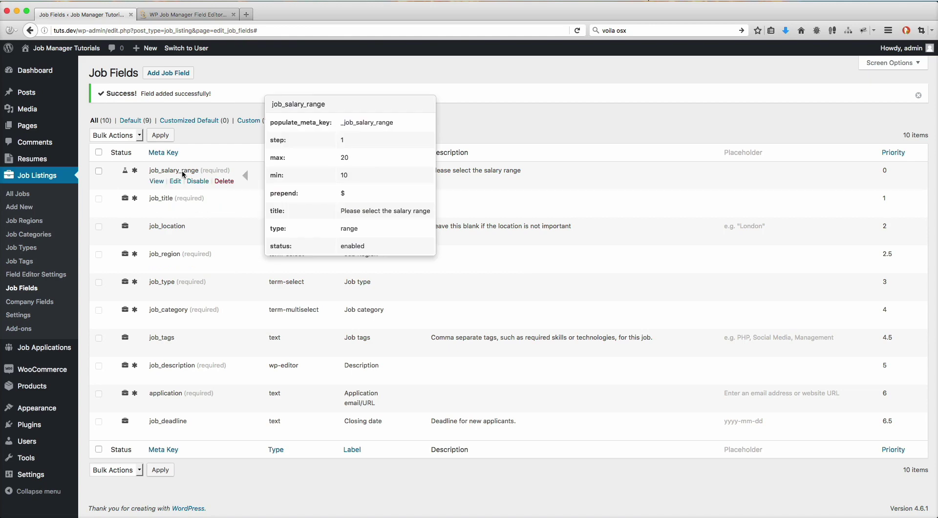
pyautogui.rightClick(55, 61)
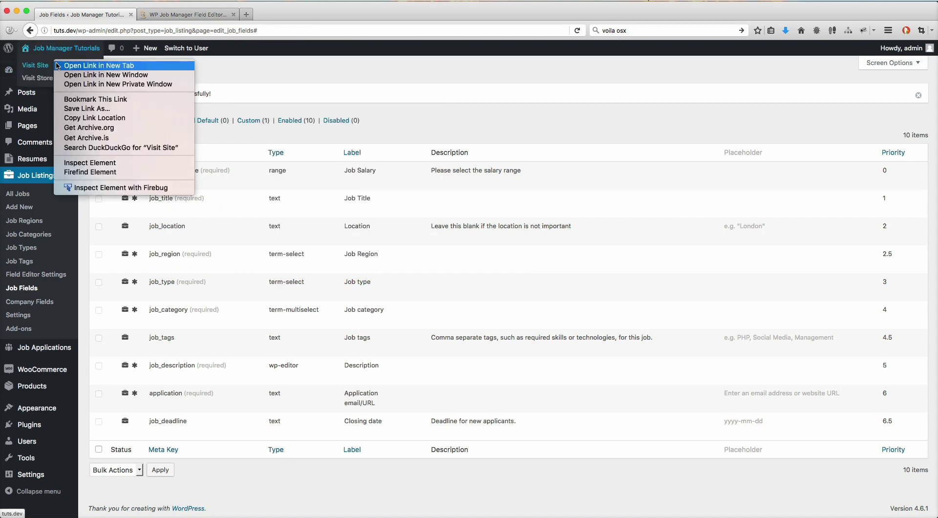
pyautogui.click(123, 65)
pyautogui.click(183, 14)
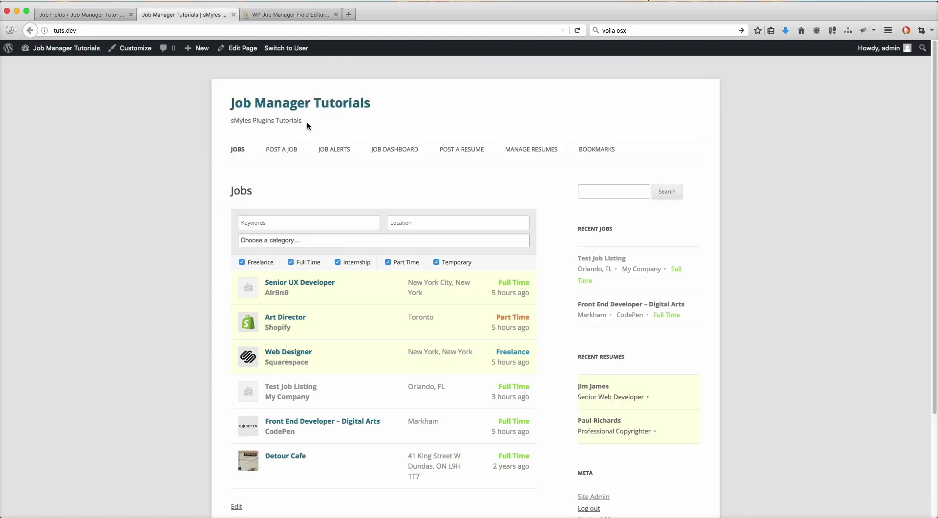
pyautogui.click(273, 146)
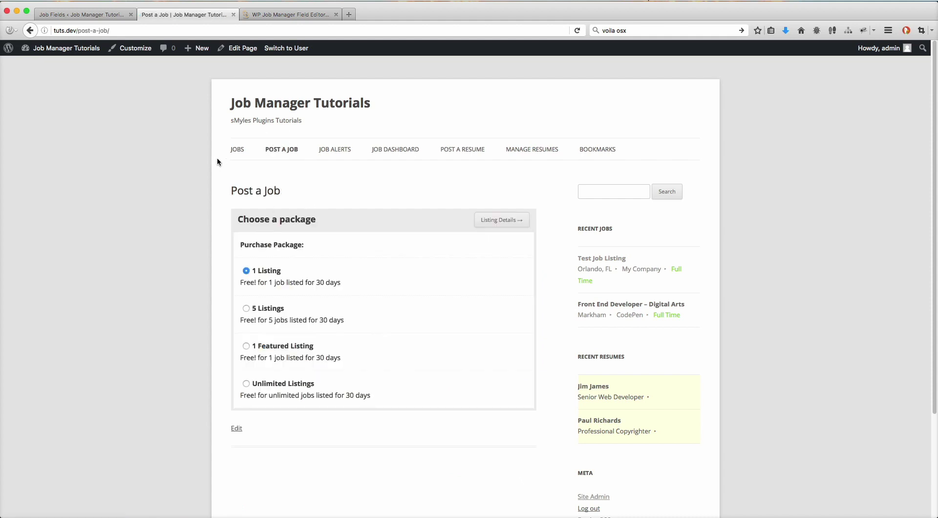
pyautogui.click(496, 219)
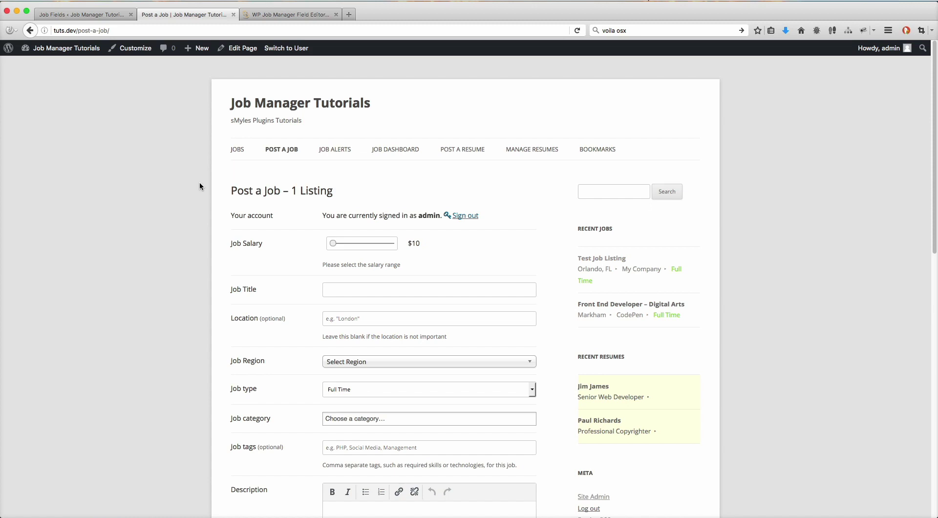
# Test the Job Salary slider on the submission form by moving it to $20, and return to the Job Fields page
pyautogui.click(228, 247)
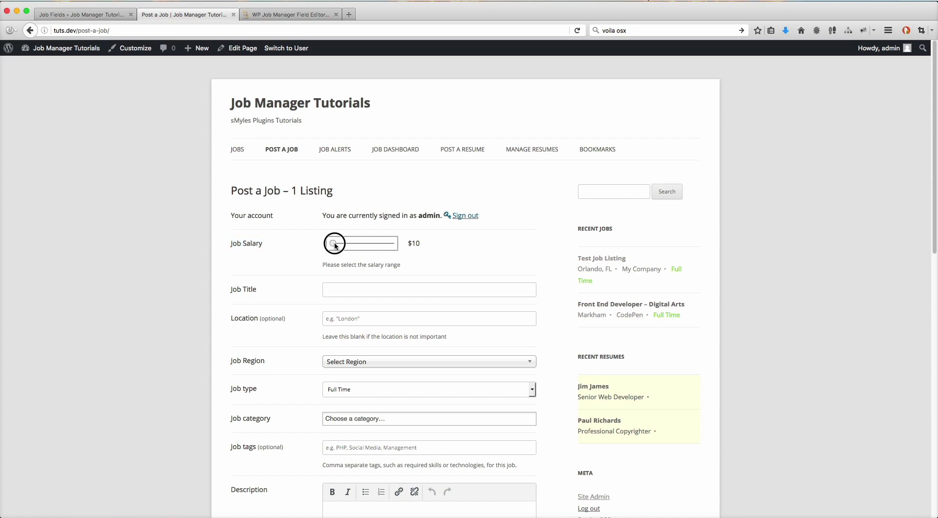
pyautogui.moveTo(334, 246); pyautogui.dragTo(365, 245)
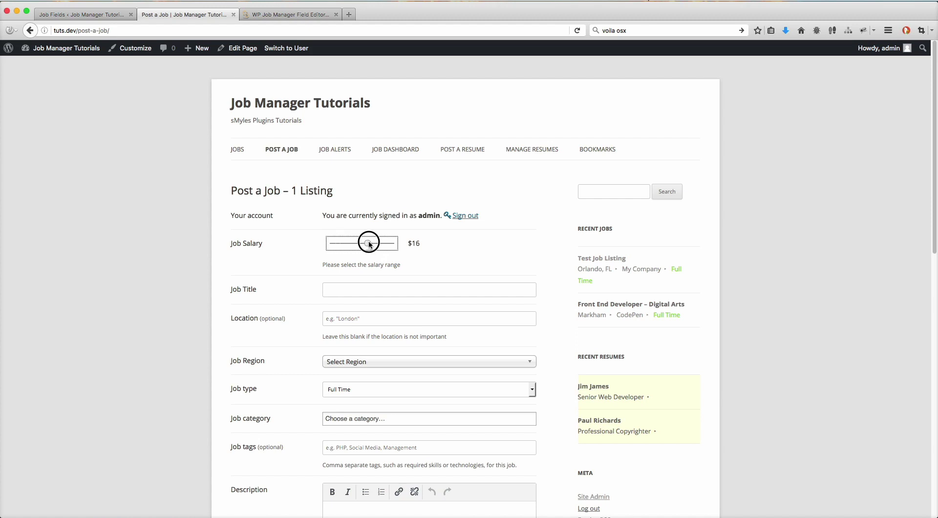
pyautogui.moveTo(370, 243); pyautogui.dragTo(393, 243)
pyautogui.click(436, 244)
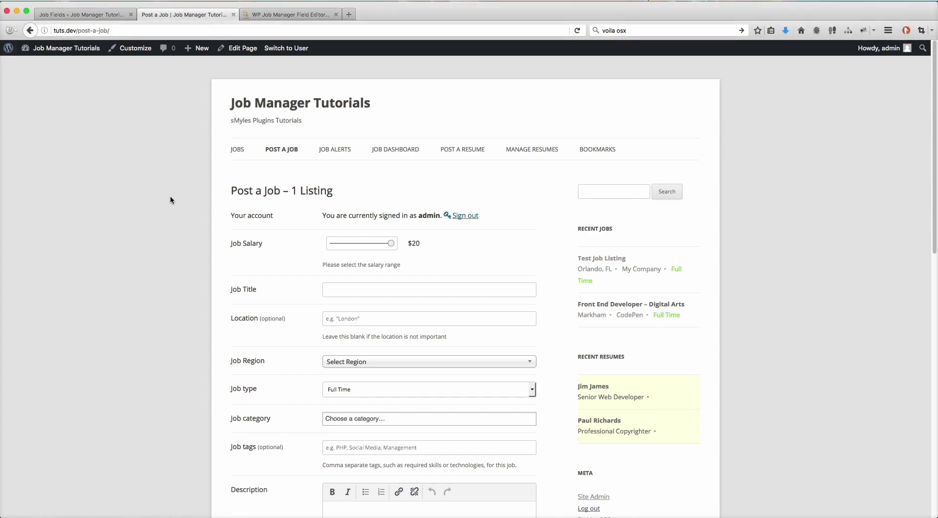
pyautogui.doubleClick(411, 243)
pyautogui.click(440, 250)
pyautogui.click(79, 14)
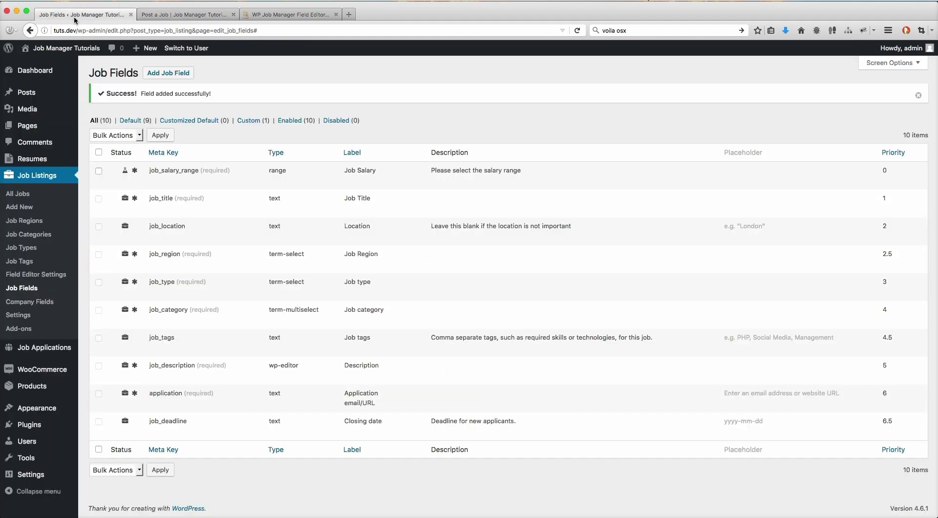
# Edit the job_salary_range field so that its Append value is "per hour", and save the field
pyautogui.click(175, 181)
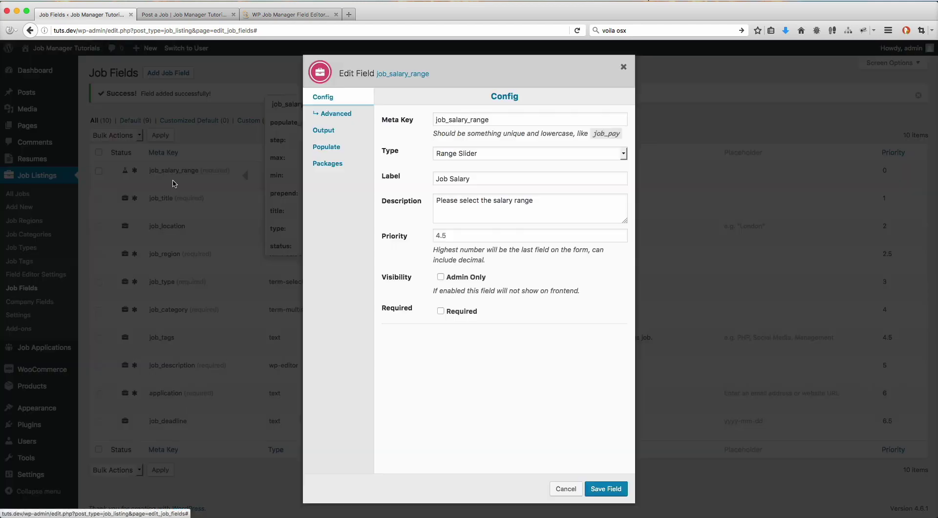
pyautogui.click(335, 112)
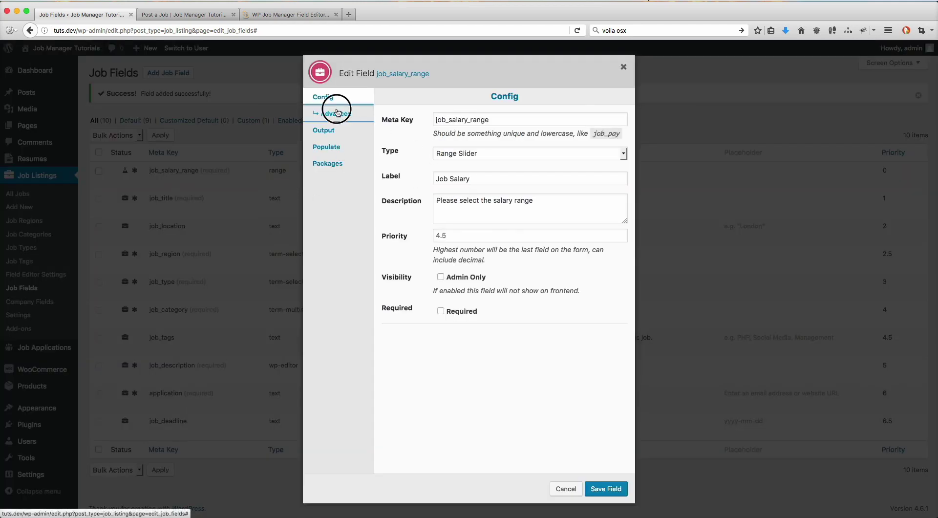
pyautogui.click(446, 241)
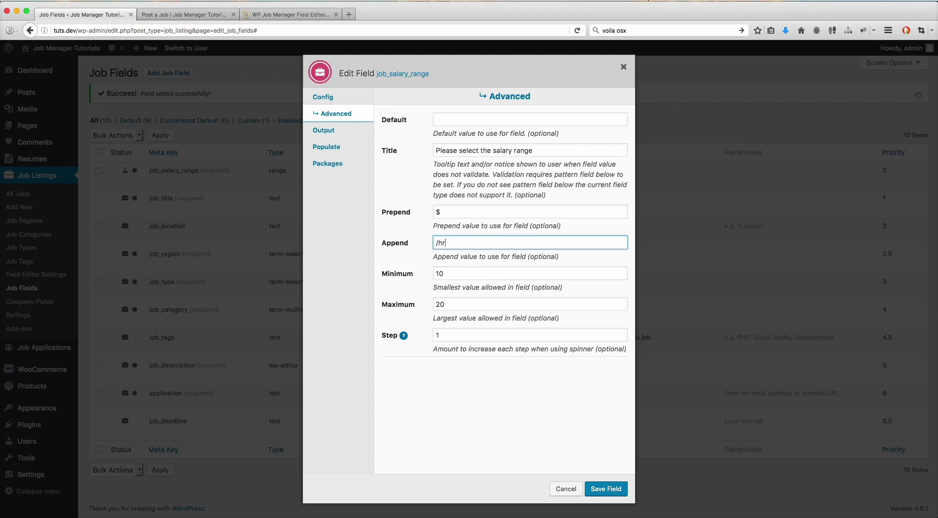
pyautogui.write('/hr')
pyautogui.moveTo(494, 245); pyautogui.dragTo(429, 243)
pyautogui.write('per hour')
pyautogui.click(611, 488)
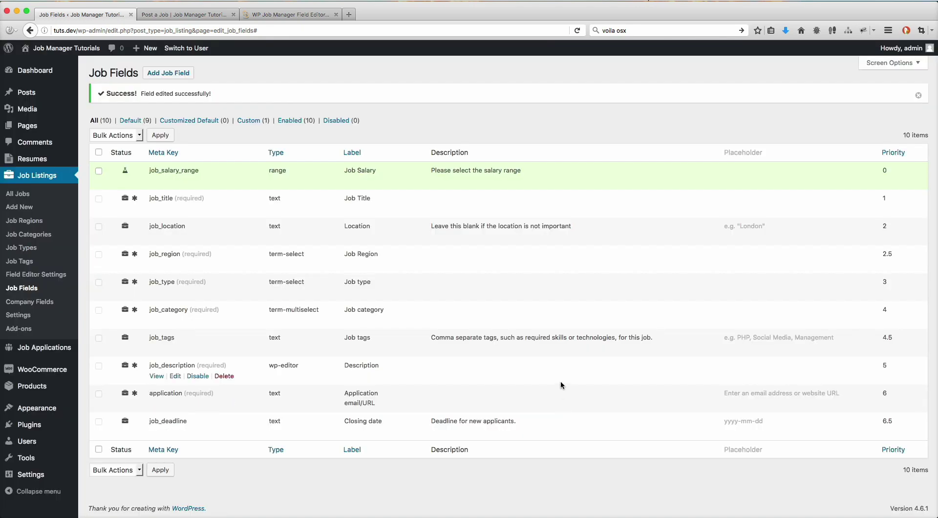
# Start a new job post with the 1 Listing package and check the appended text beside the Job Salary slider
pyautogui.click(193, 15)
pyautogui.click(281, 149)
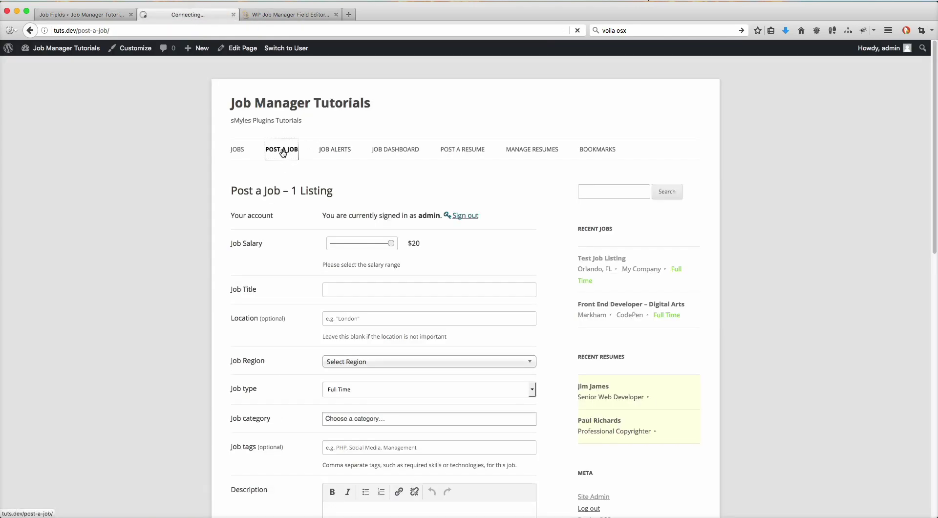
pyautogui.click(494, 220)
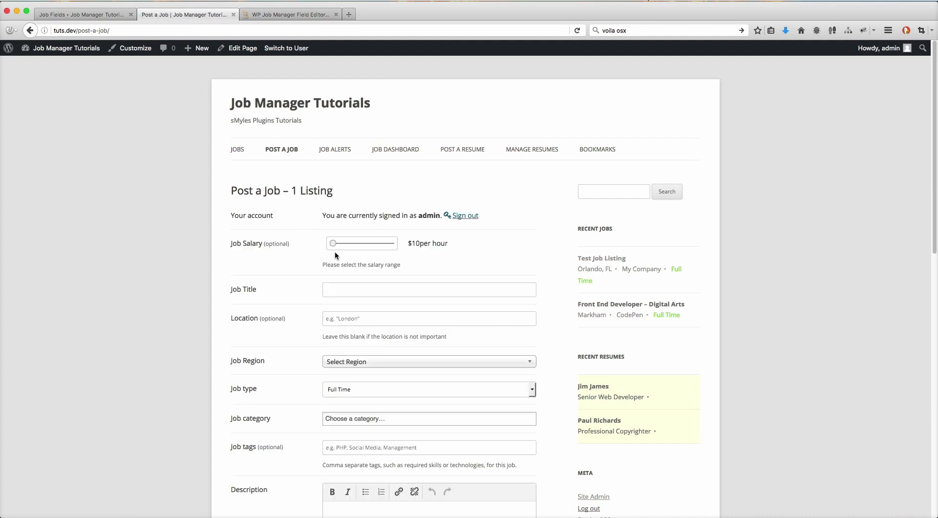
pyautogui.moveTo(333, 243); pyautogui.dragTo(338, 248)
pyautogui.moveTo(407, 242); pyautogui.dragTo(433, 243)
pyautogui.click(423, 242)
pyautogui.doubleClick(421, 243)
pyautogui.click(421, 243)
# Insert a leading space before "per hour" in the job_salary_range field's Append value and save the field
pyautogui.click(88, 17)
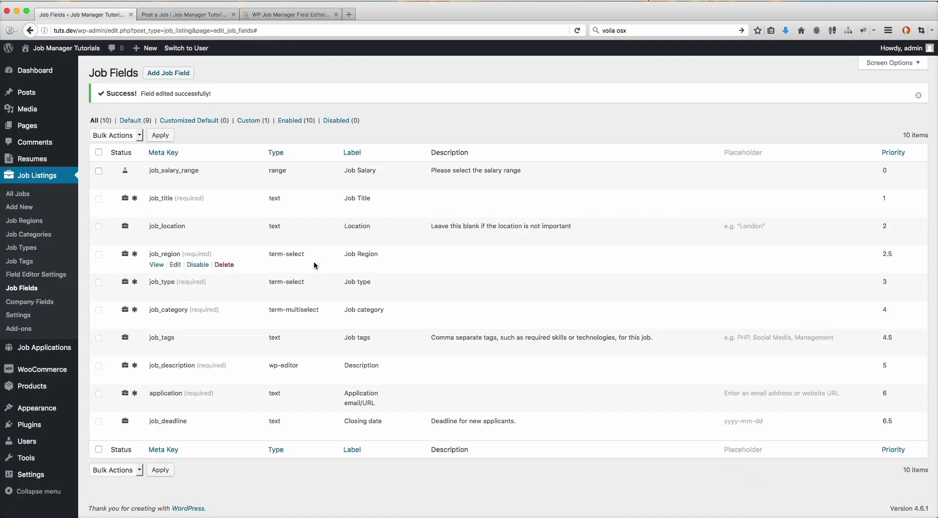
pyautogui.click(173, 181)
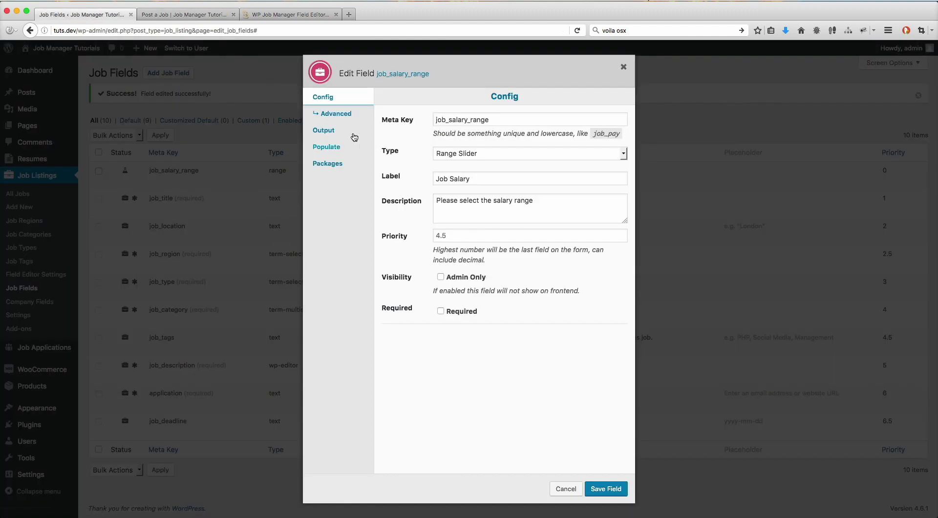
pyautogui.click(340, 117)
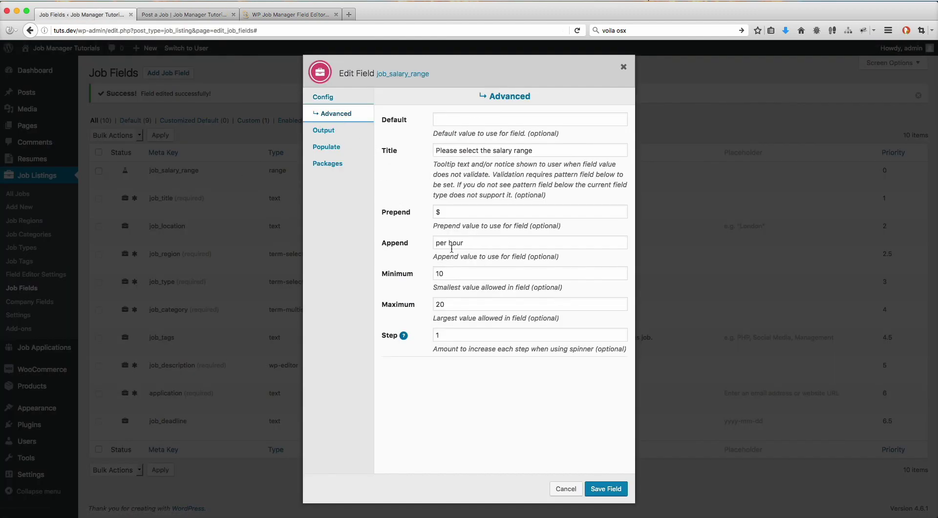
pyautogui.click(435, 243)
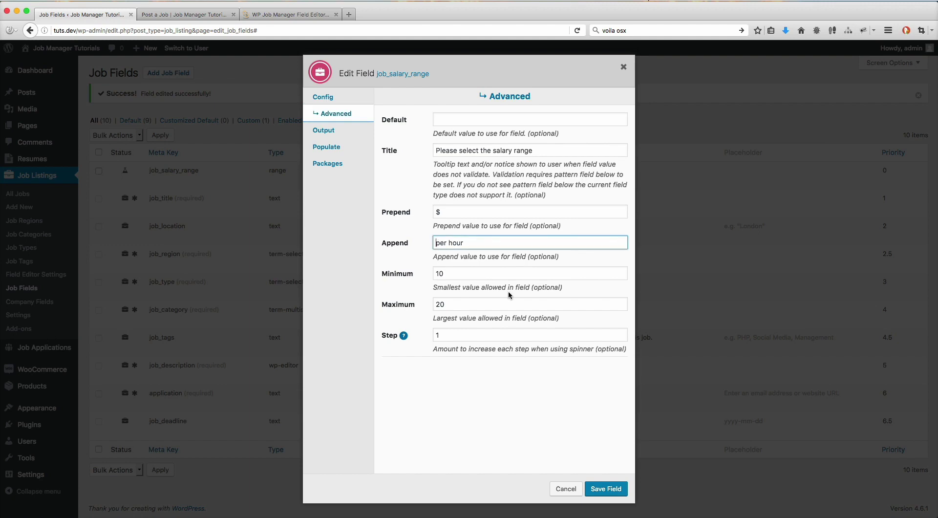
pyautogui.click(606, 485)
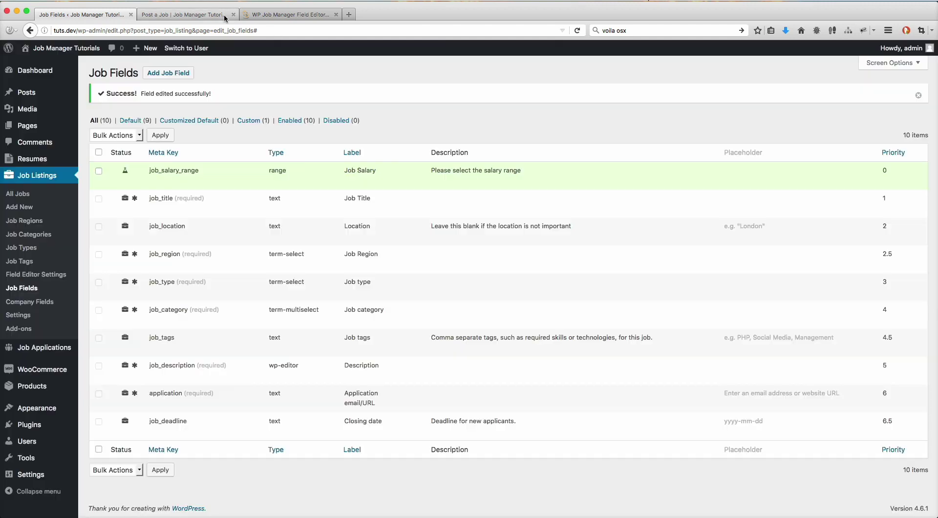
# Reopen the job submission form with the 1 Listing package and check the Job Salary slider's text spacing
pyautogui.click(210, 15)
pyautogui.click(280, 151)
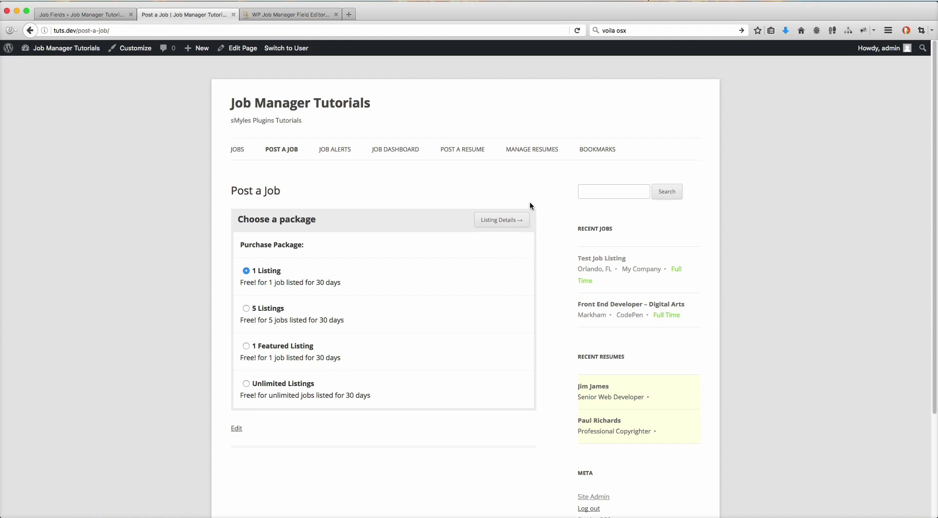
pyautogui.click(503, 220)
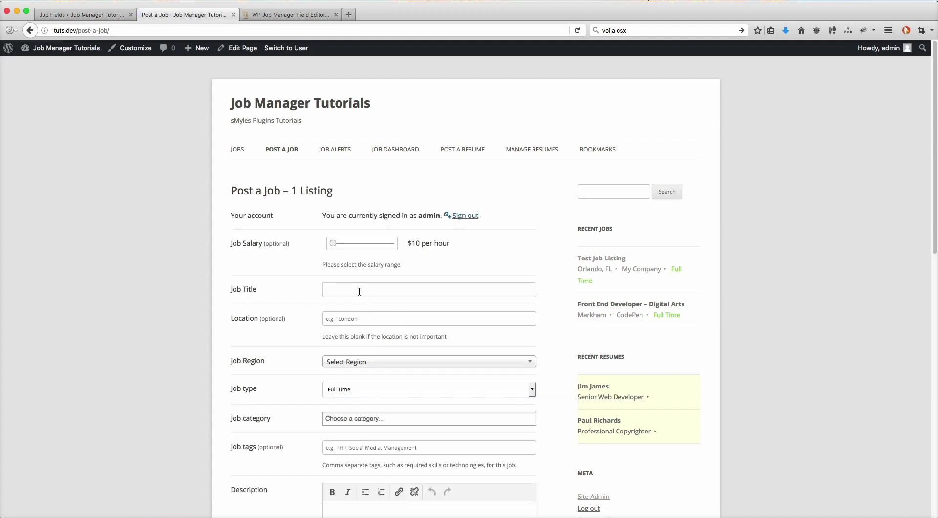
pyautogui.moveTo(337, 247); pyautogui.dragTo(271, 242)
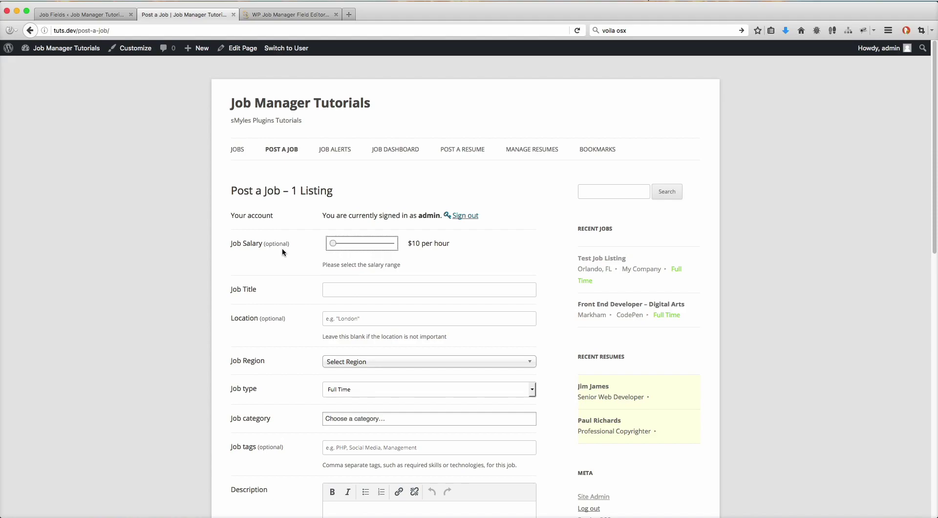